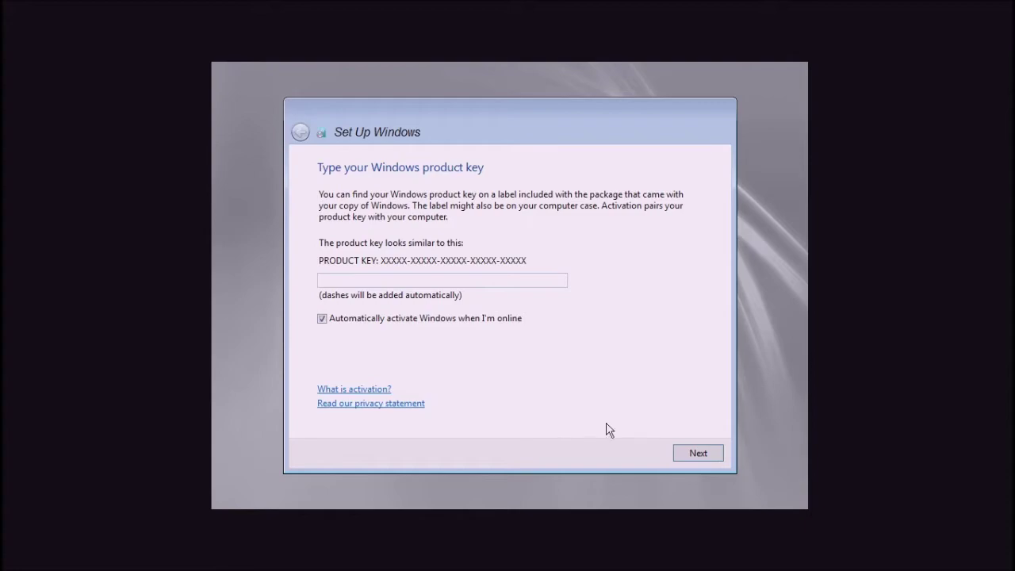
# Turn off automatic Windows activation and continue setup without entering a product key.
pyautogui.click(478, 320)
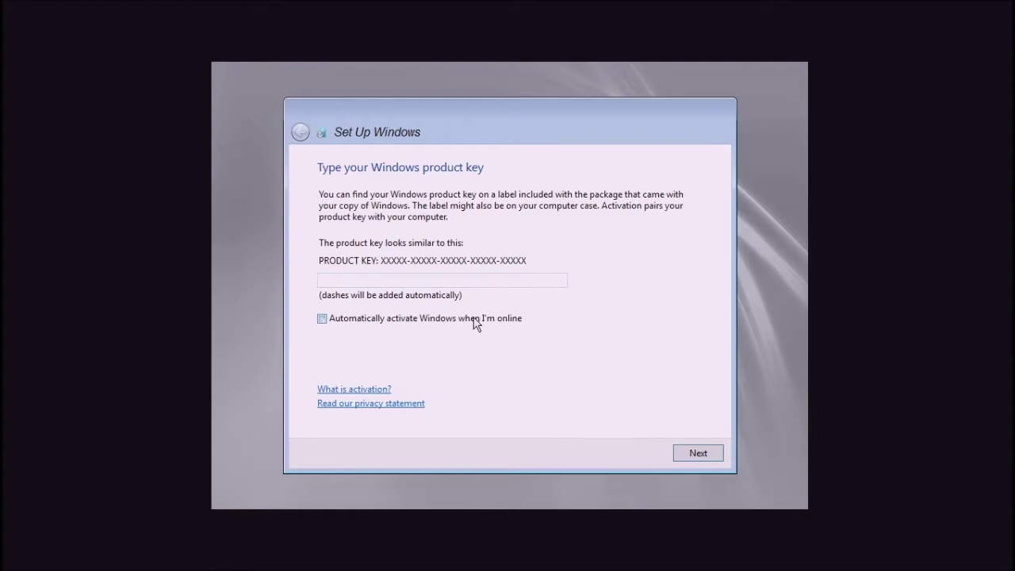
pyautogui.click(692, 456)
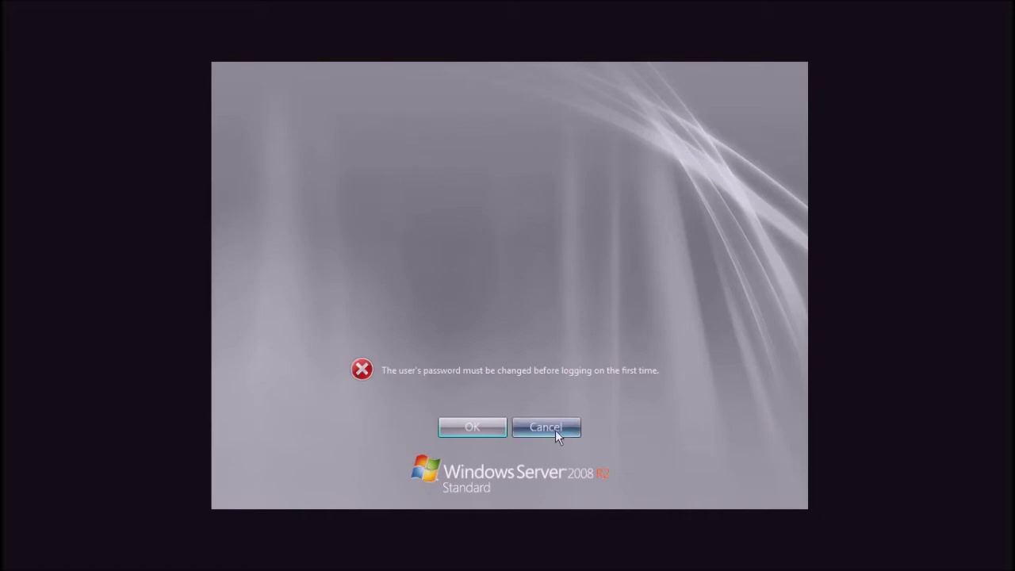
# Set and confirm a new password for the Administrator account and continue to the desktop.
pyautogui.click(493, 428)
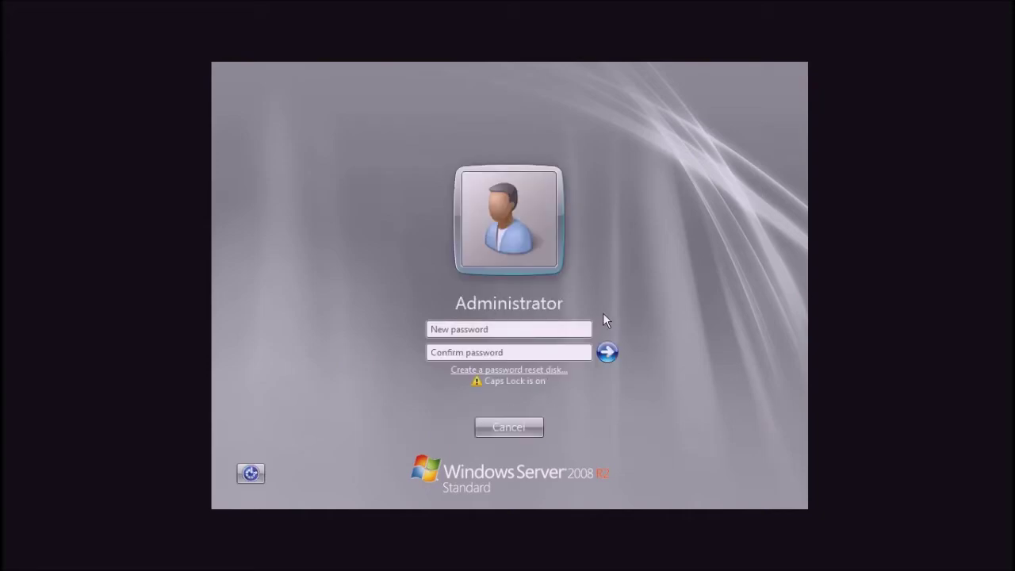
pyautogui.write('•••••••')
pyautogui.press('capslock')
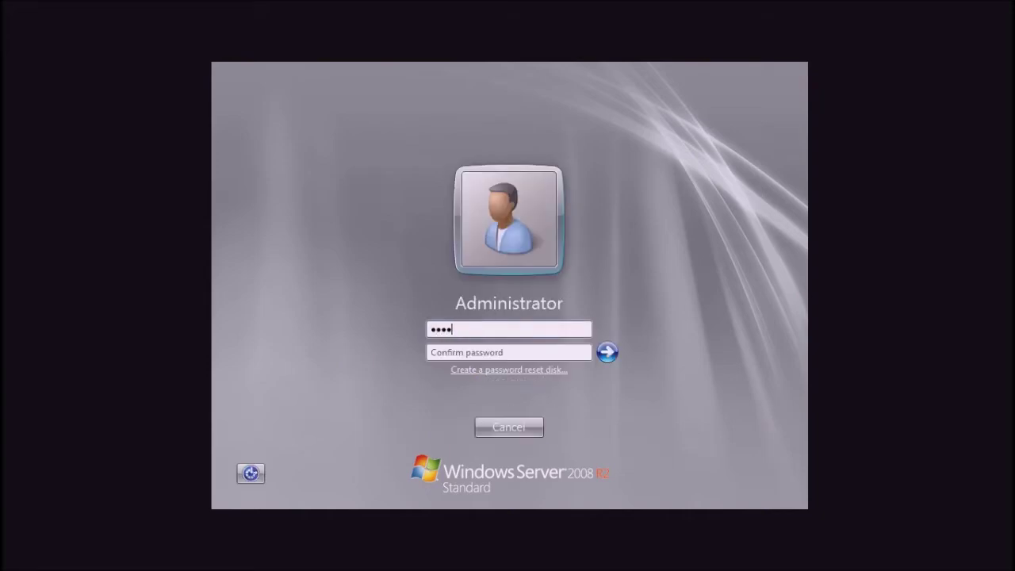
pyautogui.write('••••••')
pyautogui.press('Tab')
pyautogui.write('•••••••')
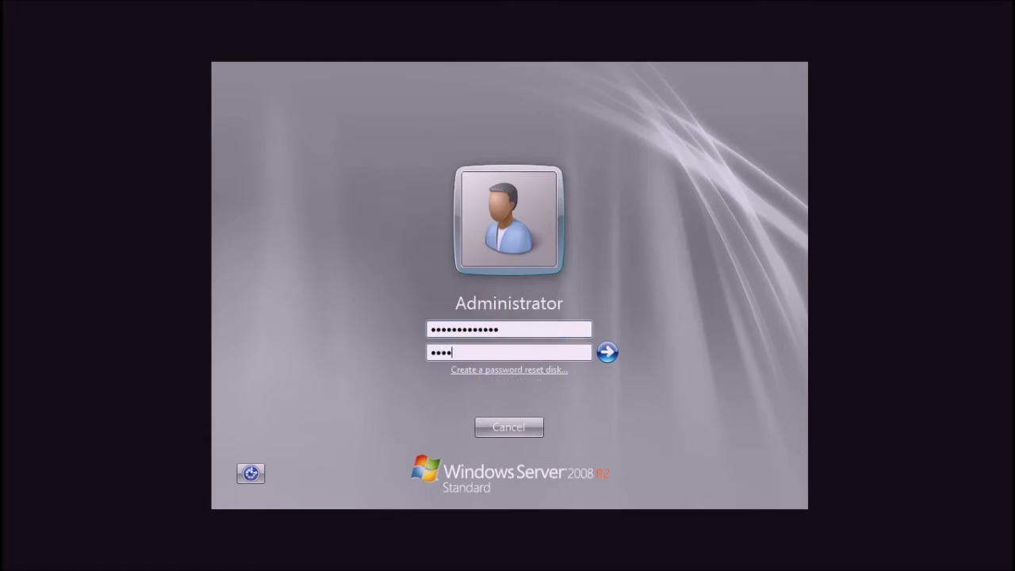
pyautogui.write('••••••')
pyautogui.press('Return')
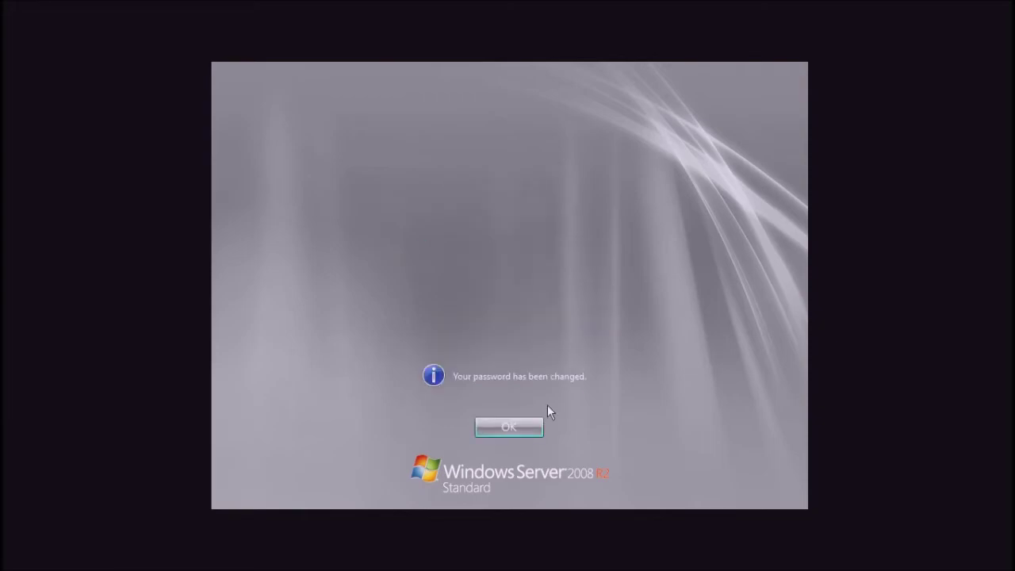
pyautogui.click(540, 422)
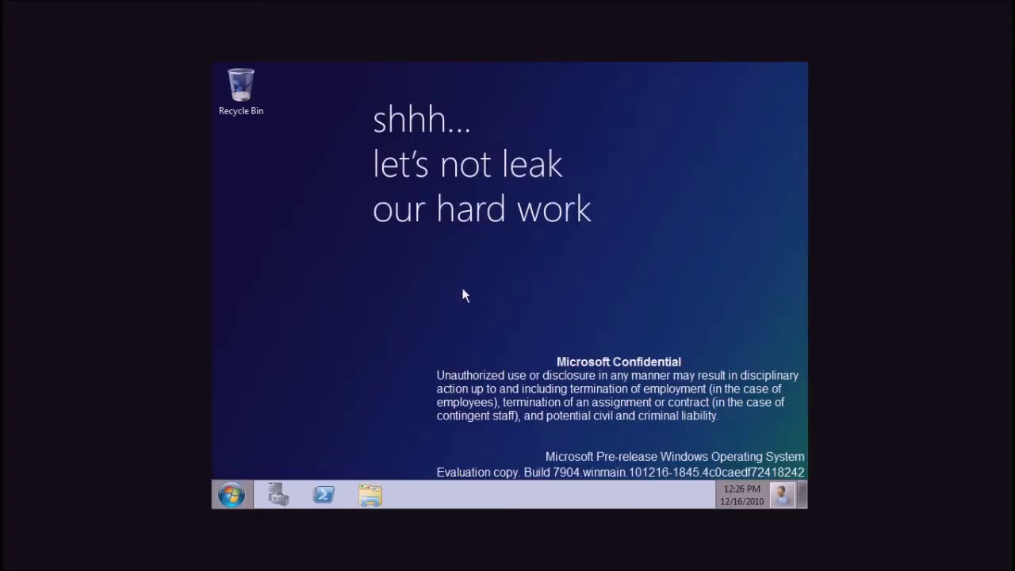
pyautogui.moveTo(404, 305); pyautogui.dragTo(807, 480)
pyautogui.moveTo(422, 344); pyautogui.dragTo(807, 479)
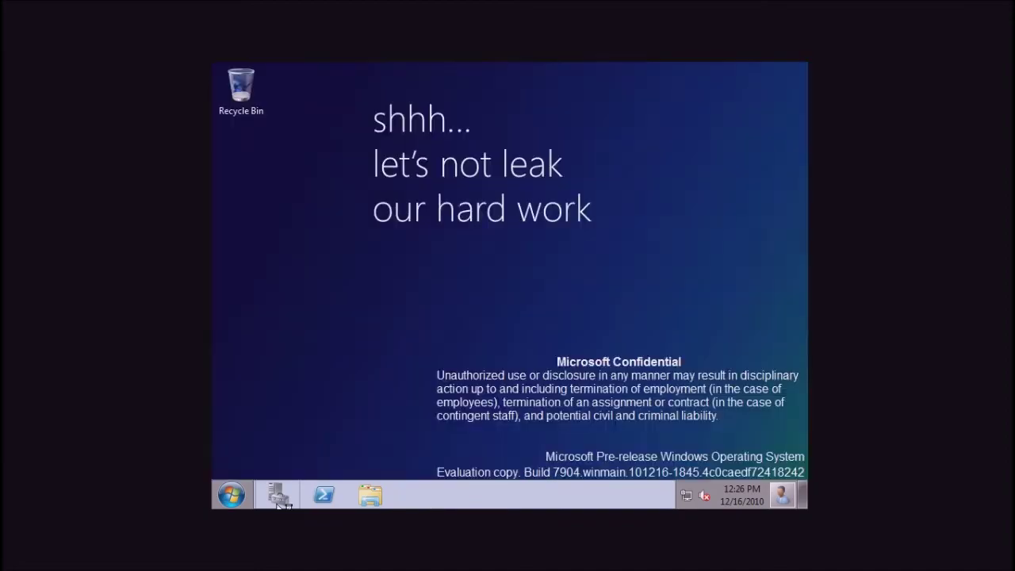
pyautogui.click(793, 70)
# Set the screen resolution to 1024 × 768, keep the change, and close the Control Panel and Server Manager windows.
pyautogui.press('super')
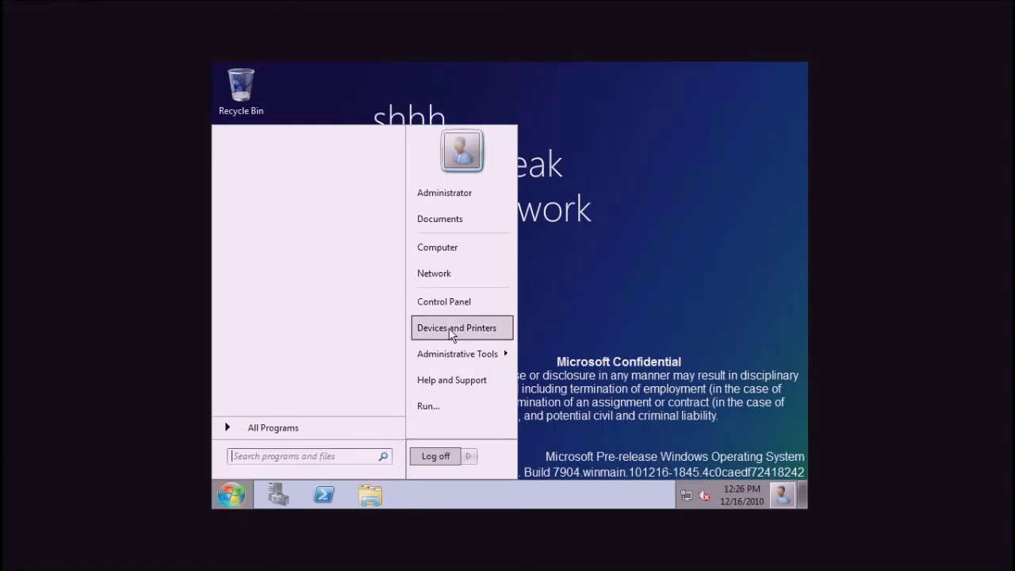
pyautogui.click(470, 302)
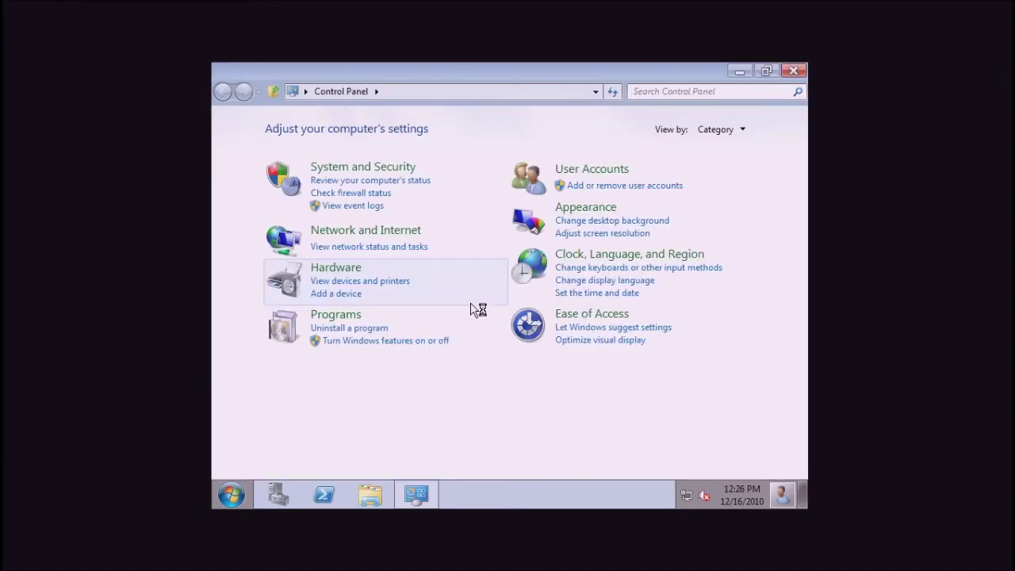
pyautogui.click(597, 234)
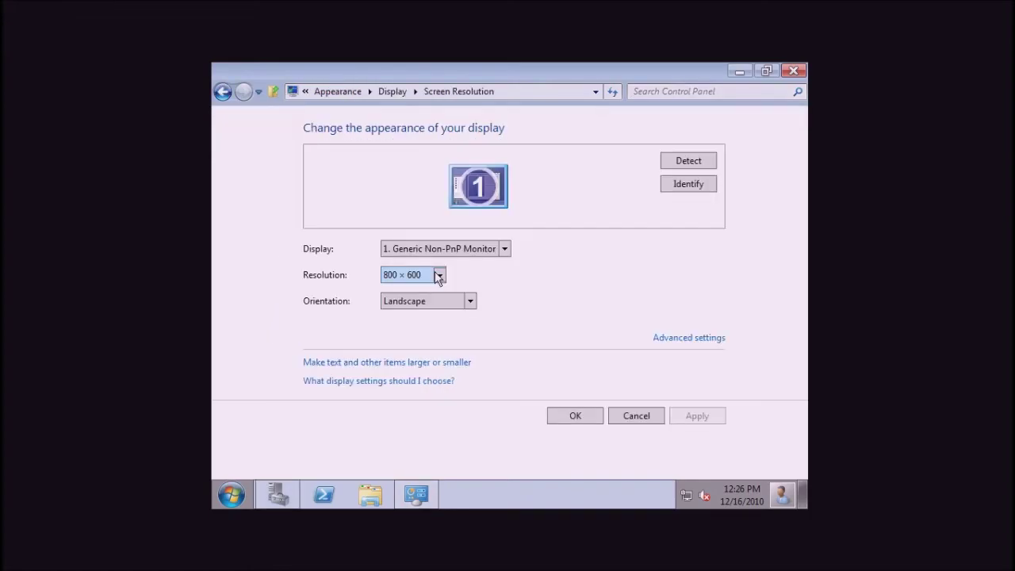
pyautogui.click(440, 274)
pyautogui.click(402, 409)
pyautogui.click(681, 418)
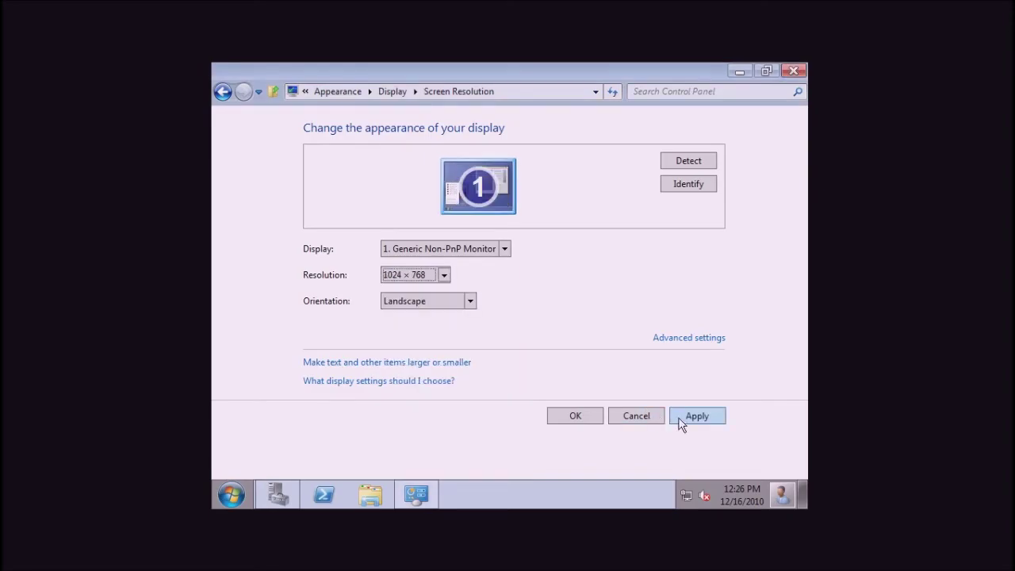
pyautogui.press('Return')
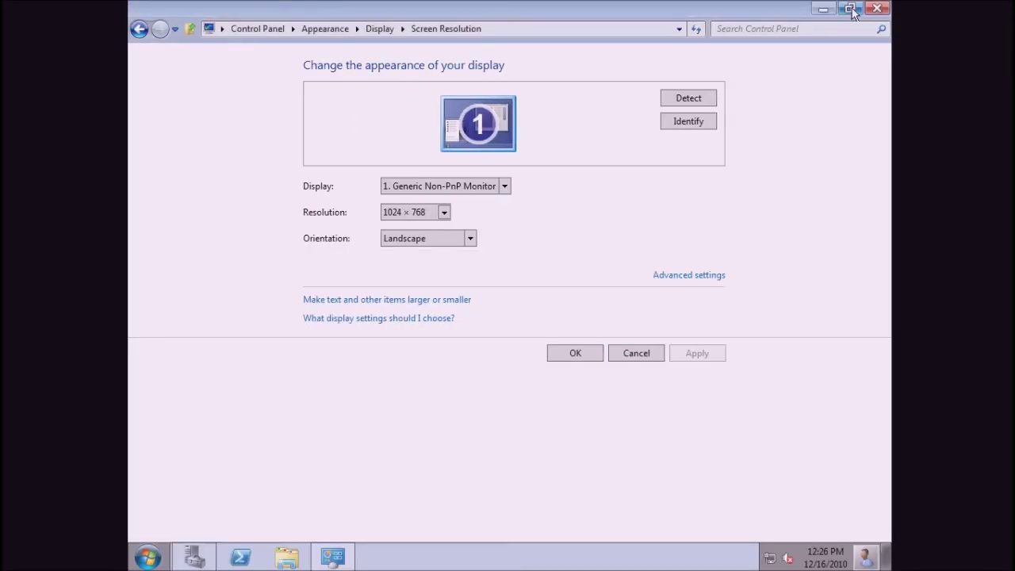
pyautogui.click(877, 8)
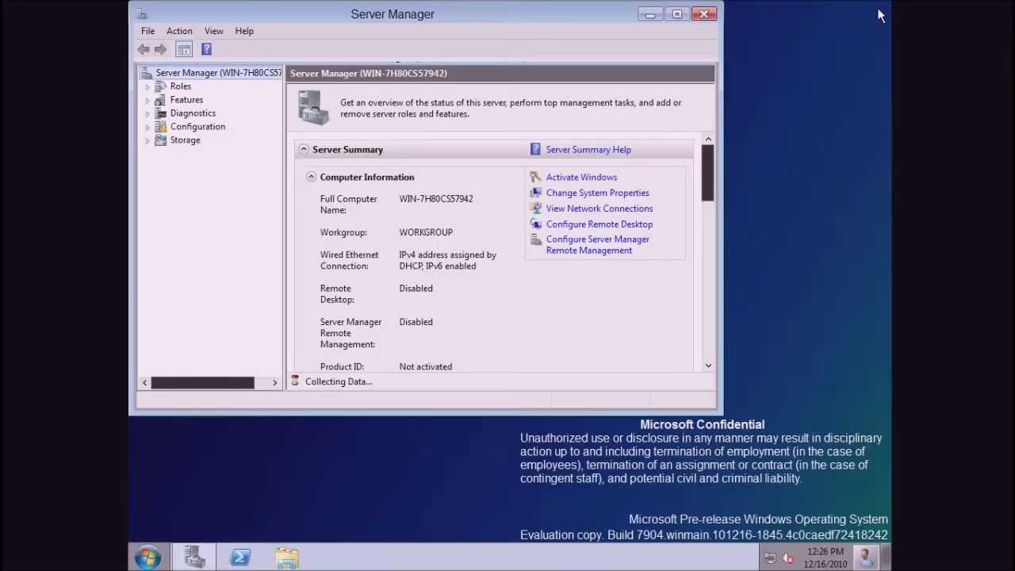
pyautogui.click(713, 16)
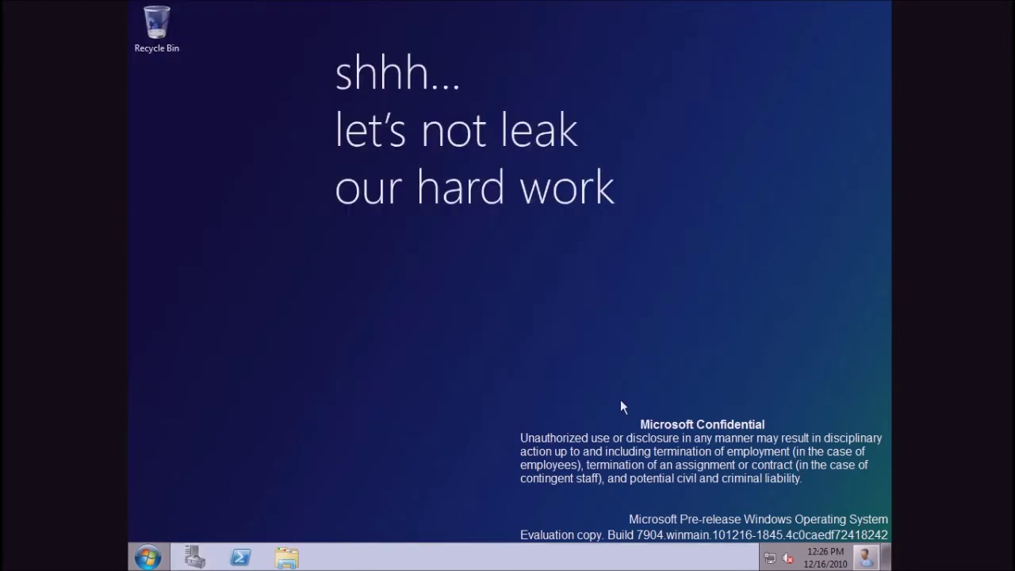
# Run winver to display the Windows version information.
pyautogui.press('super+r')
pyautogui.write('winver')
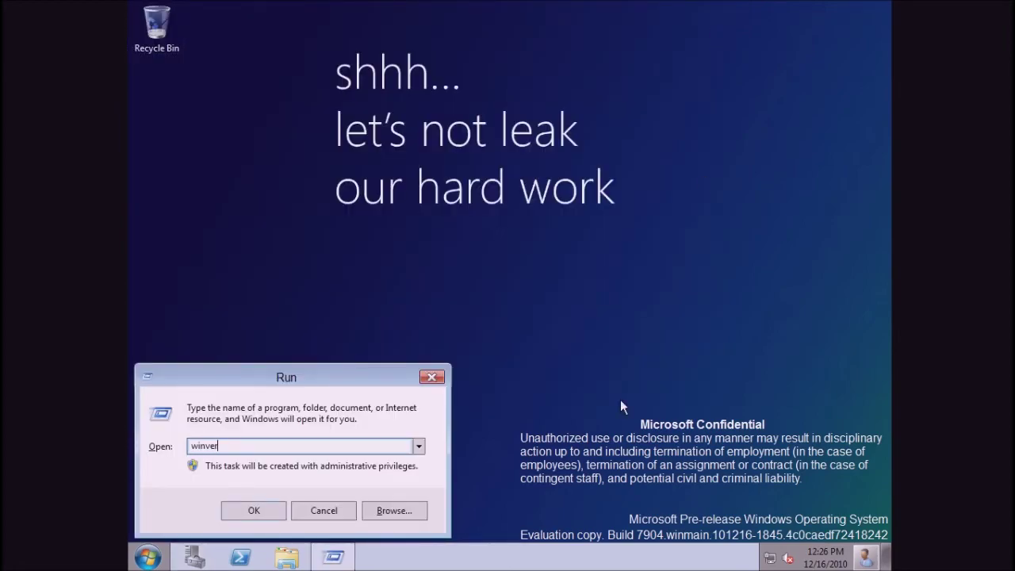
pyautogui.press('Return')
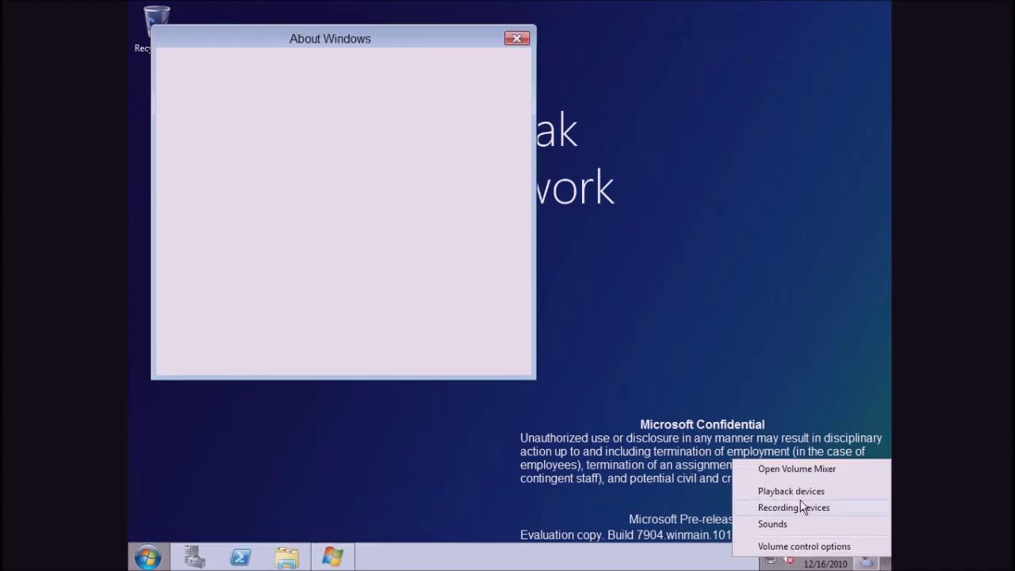
# Open the Sounds settings from the volume options and agree to enable the Windows Audio Service.
pyautogui.click(802, 524)
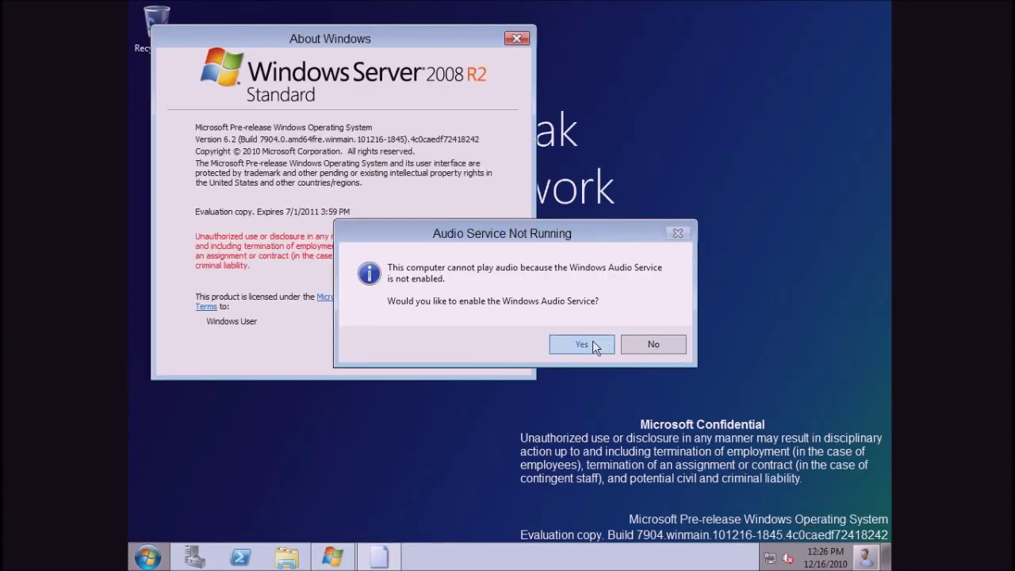
pyautogui.click(594, 343)
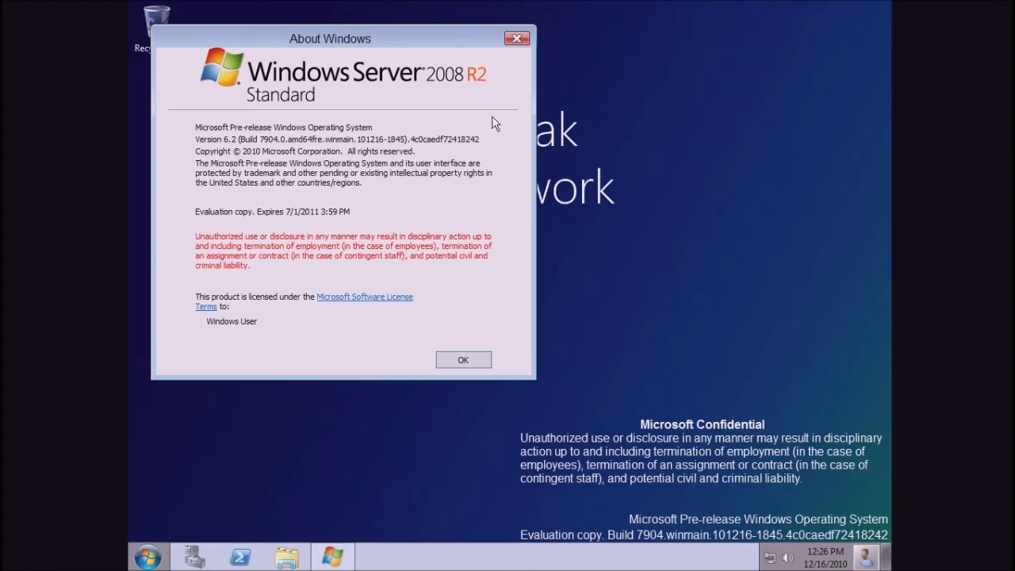
# Move the About Windows dialog to the middle of the desktop, review the build details, and close it.
pyautogui.click(458, 57)
pyautogui.moveTo(446, 35); pyautogui.dragTo(604, 82)
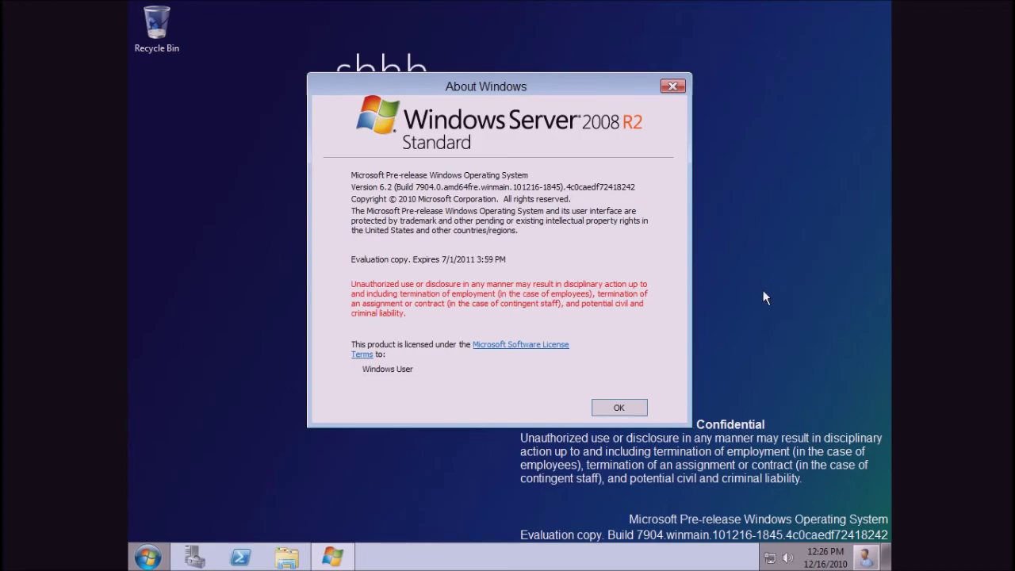
pyautogui.click(638, 409)
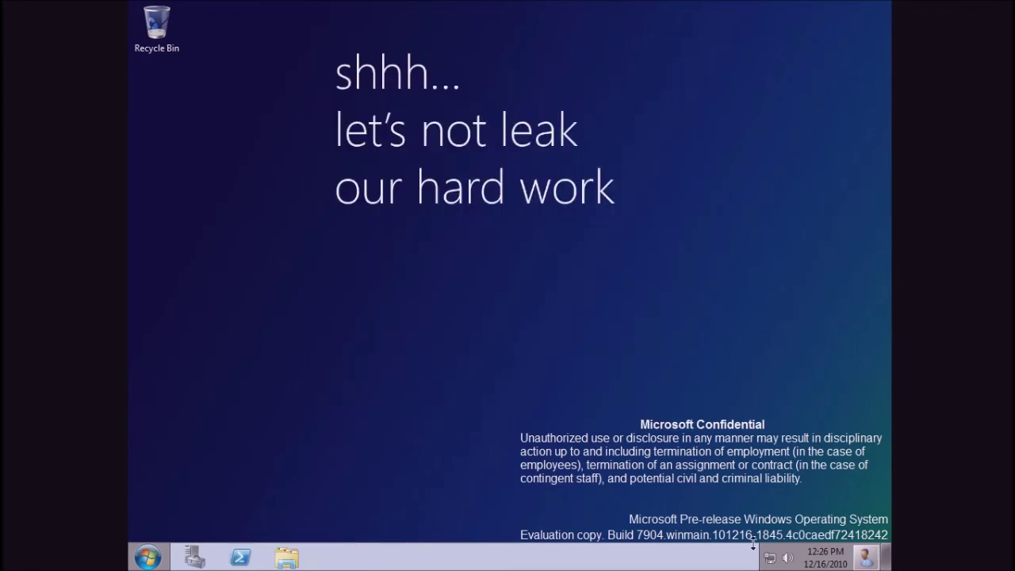
# Raise the system speaker volume to its maximum and dismiss the volume control.
pyautogui.click(788, 557)
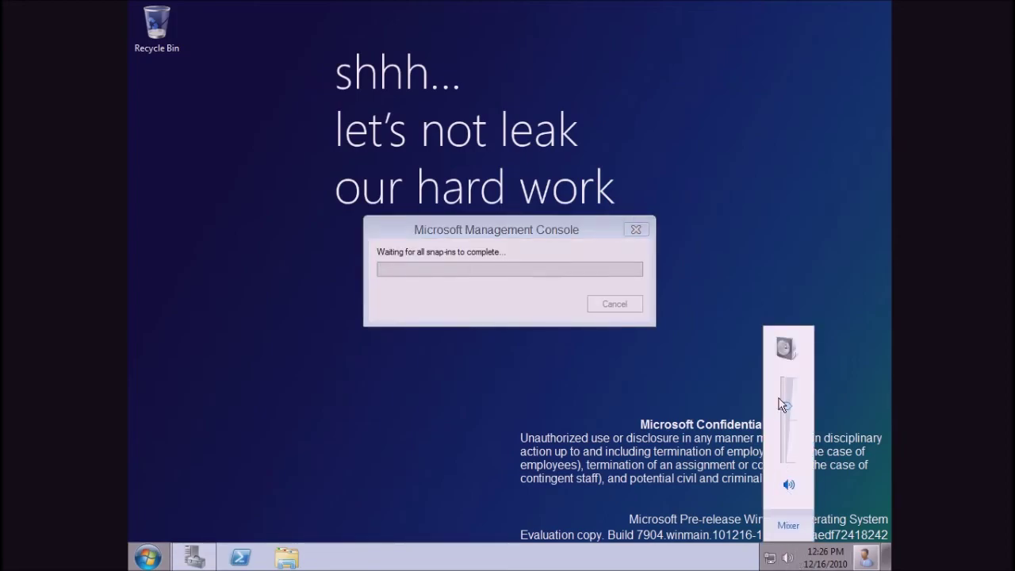
pyautogui.moveTo(783, 404); pyautogui.dragTo(784, 255)
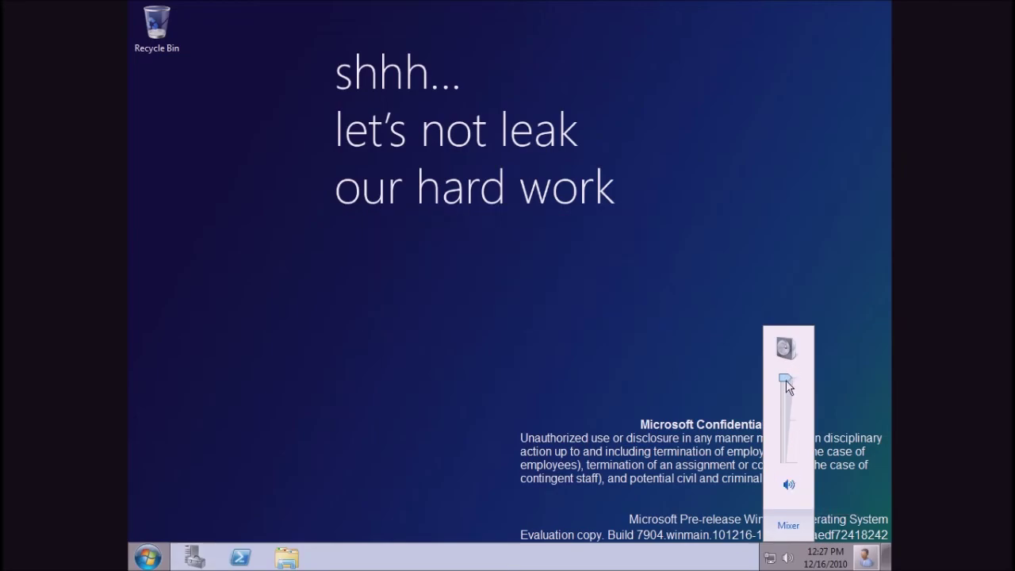
pyautogui.click(793, 289)
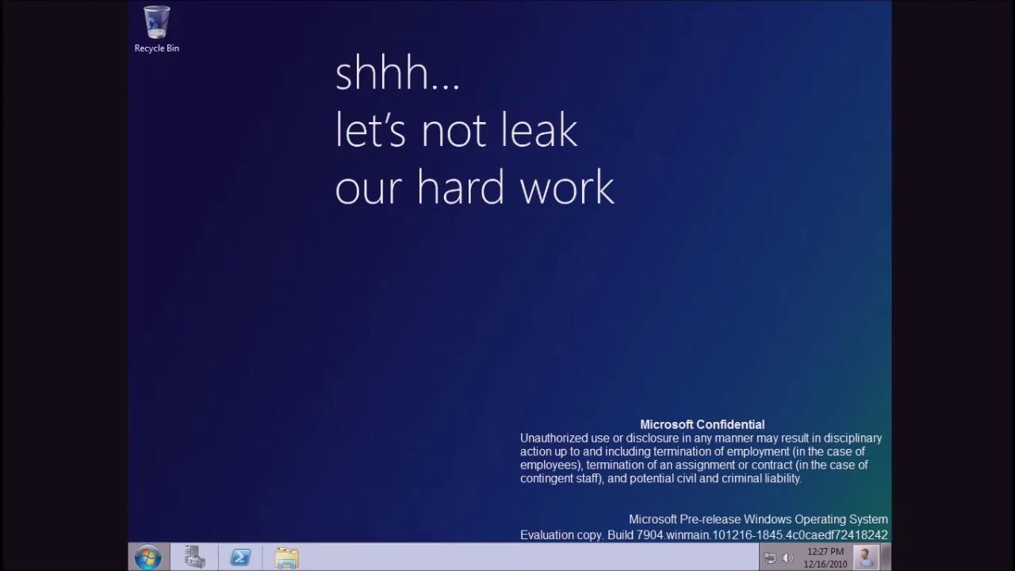
# Bring up the Shutdown Event Tracker from the power options and enter Shutdown as the comment.
pyautogui.click(148, 557)
pyautogui.moveTo(386, 520)
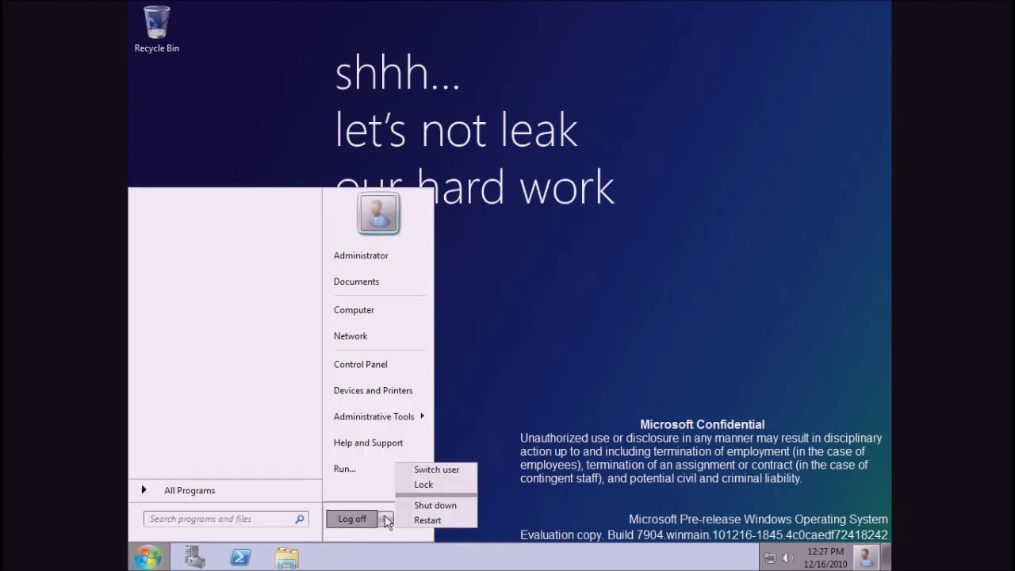
pyautogui.click(424, 516)
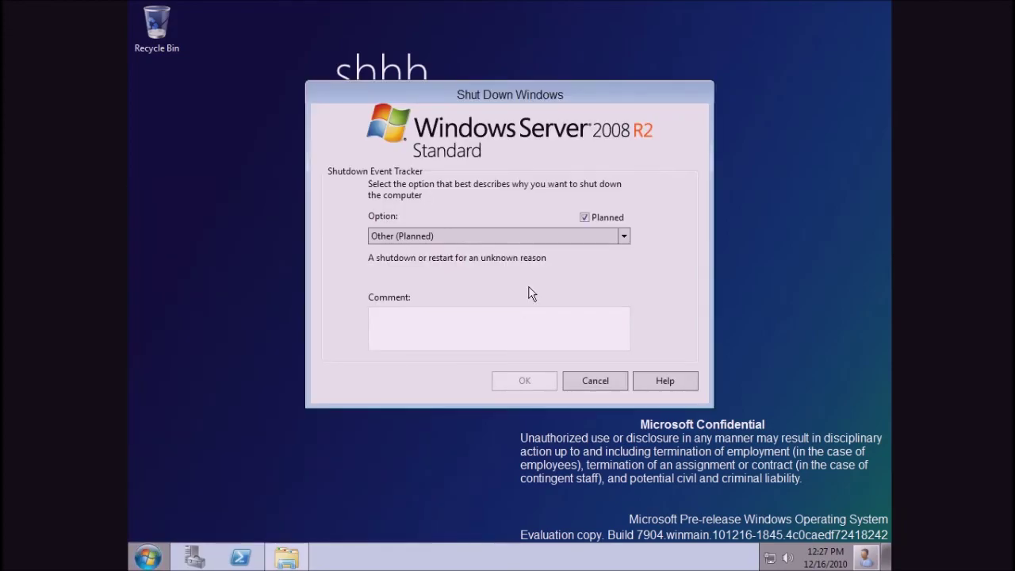
pyautogui.click(523, 331)
pyautogui.write('S')
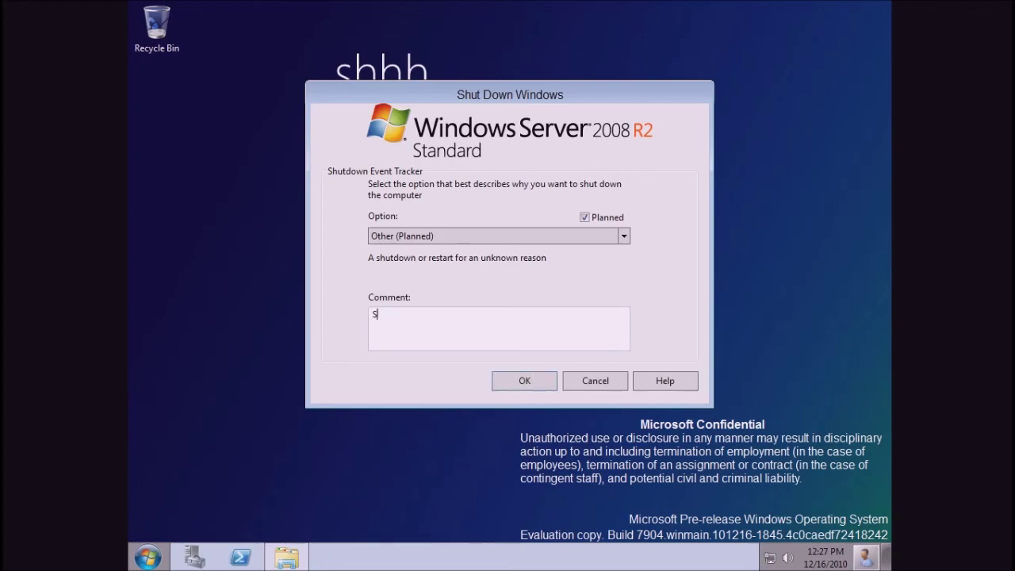
pyautogui.write('hutdown')
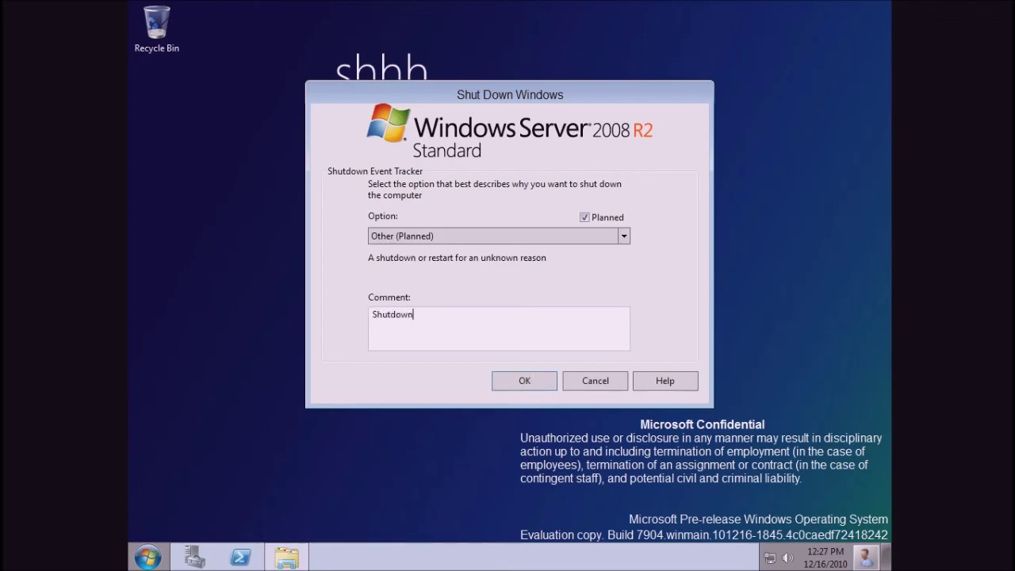